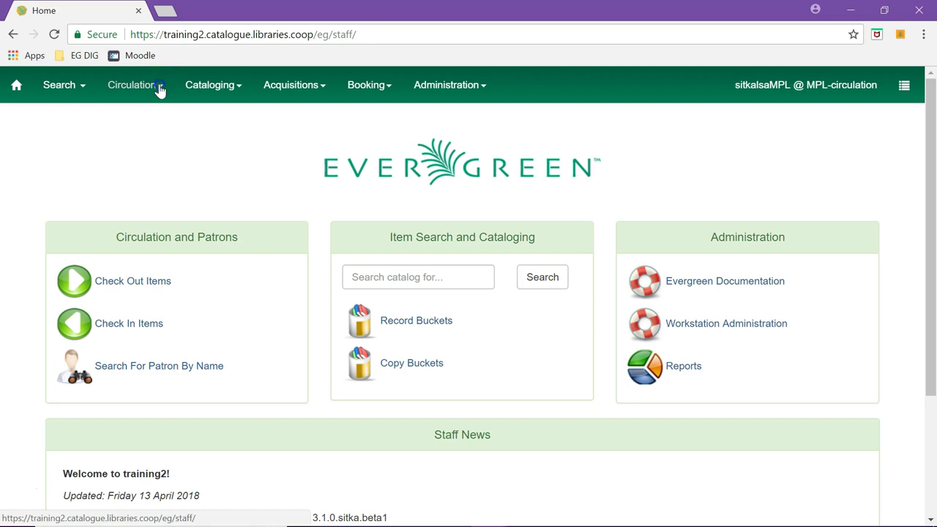
Use the Circulation menu to reach the Check In Items screen.
left_click(160, 88)
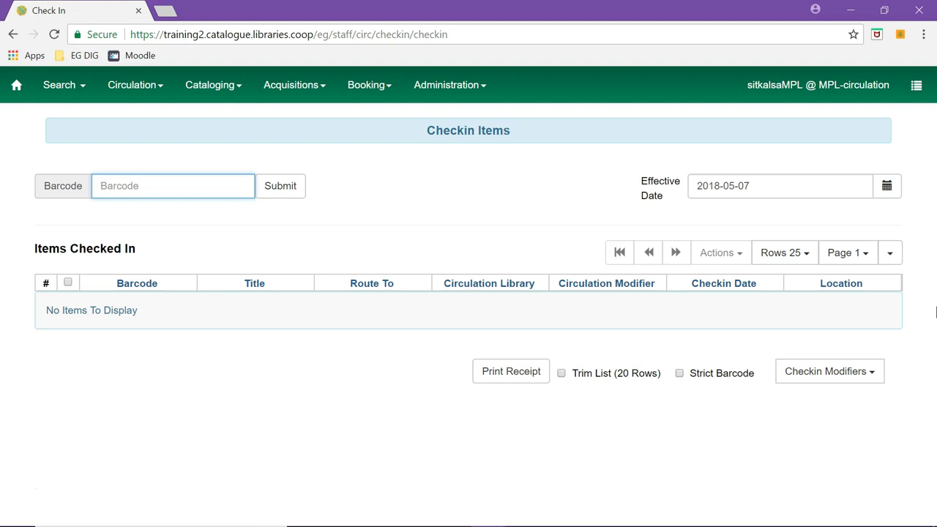
type("33987001042687")
key("Return")
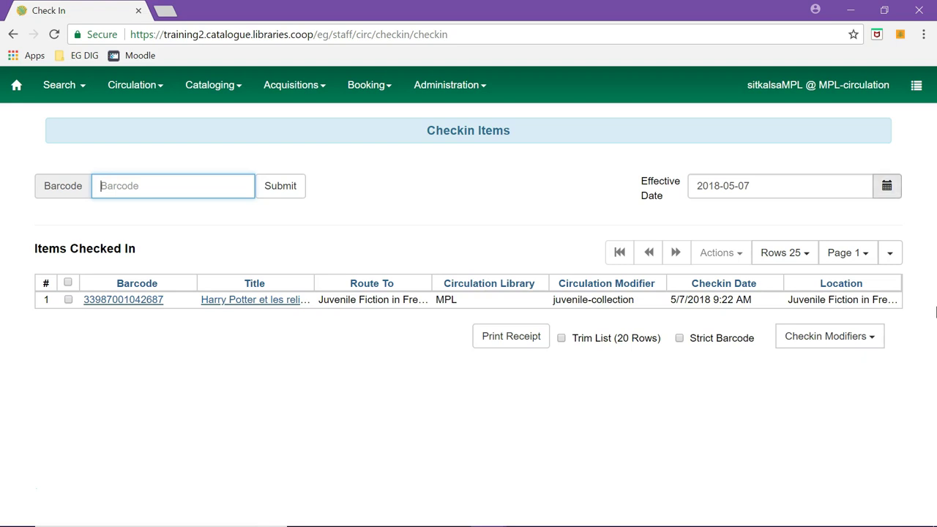
left_click(886, 186)
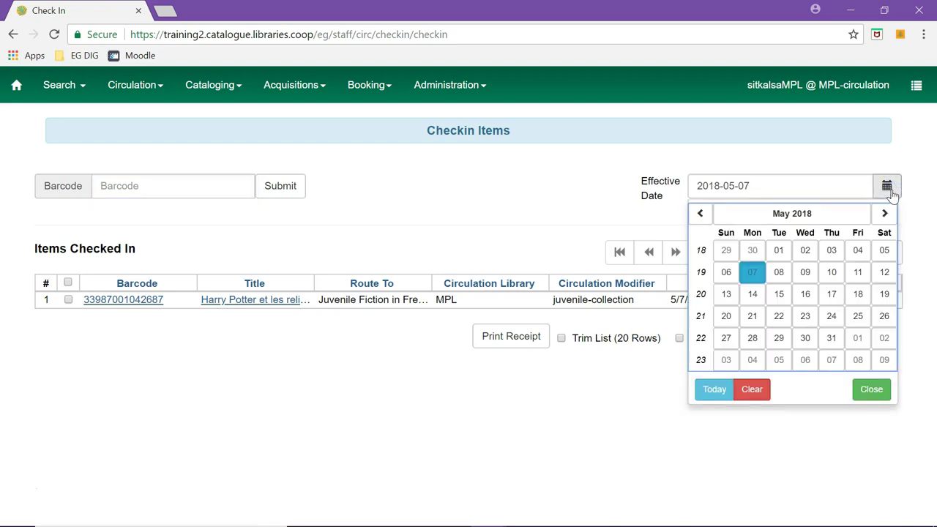
left_click(890, 191)
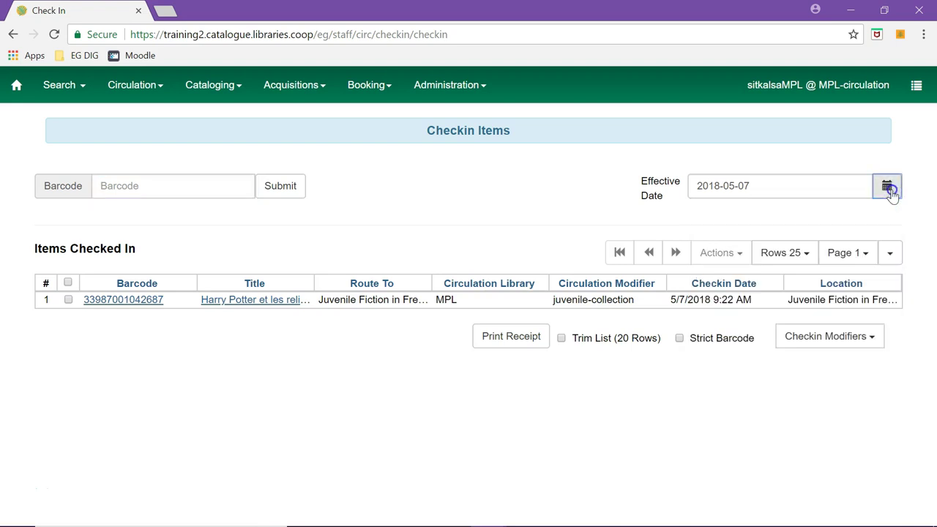
Turn the Suppress Holds and Transits checkin modifier on, then back off.
left_click(865, 336)
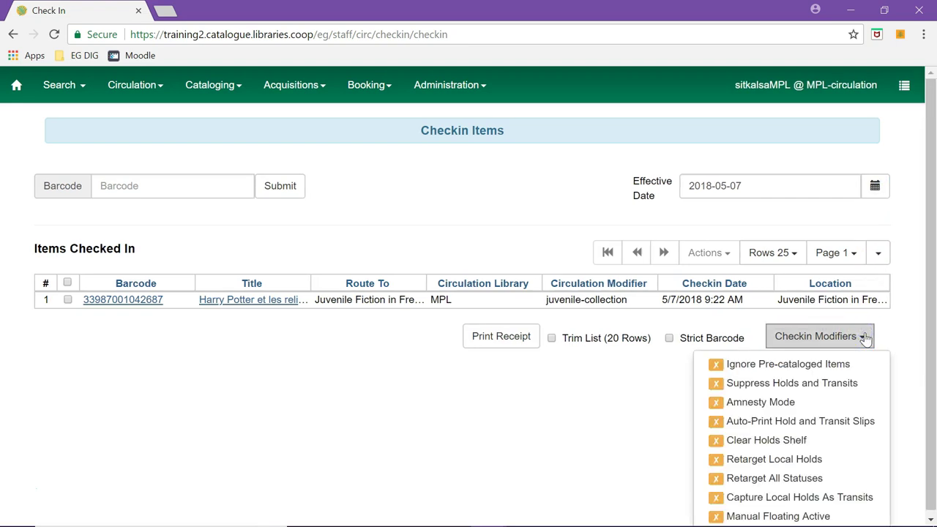
left_click(823, 385)
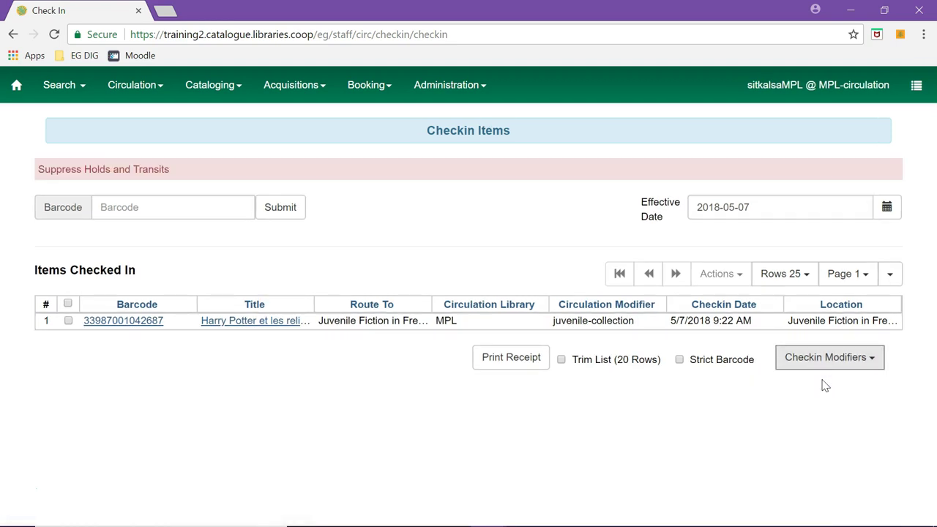
left_click(849, 356)
left_click(839, 399)
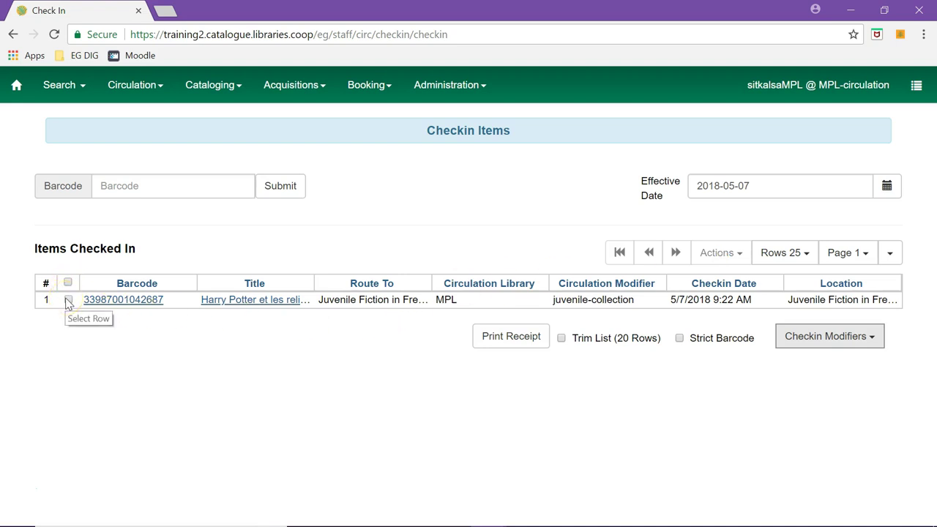
left_click(68, 301)
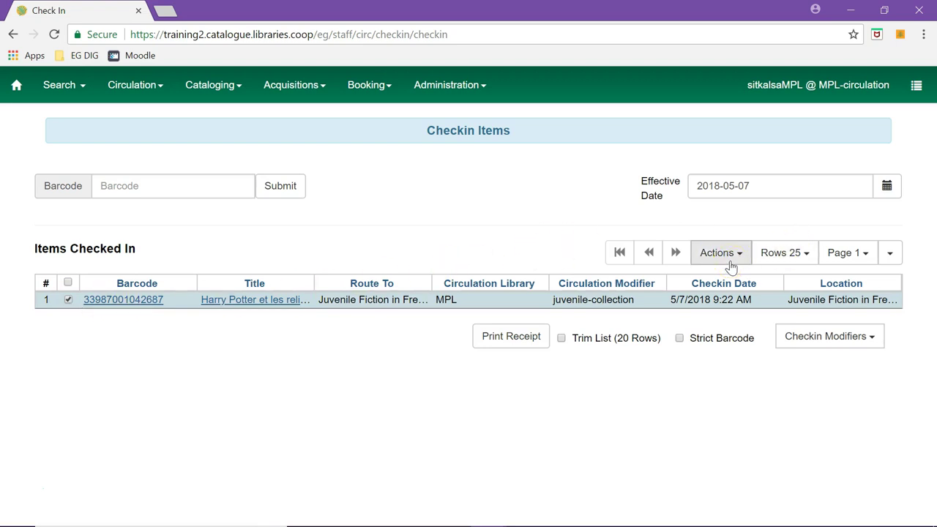
right_click(489, 301)
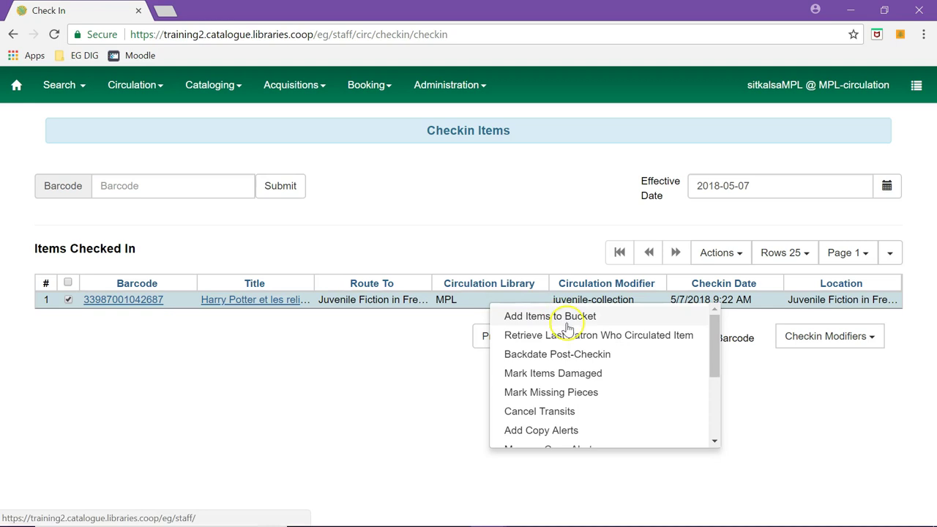
scroll(564, 326, "down", 3)
scroll(568, 330, "up", 3)
left_click(260, 330)
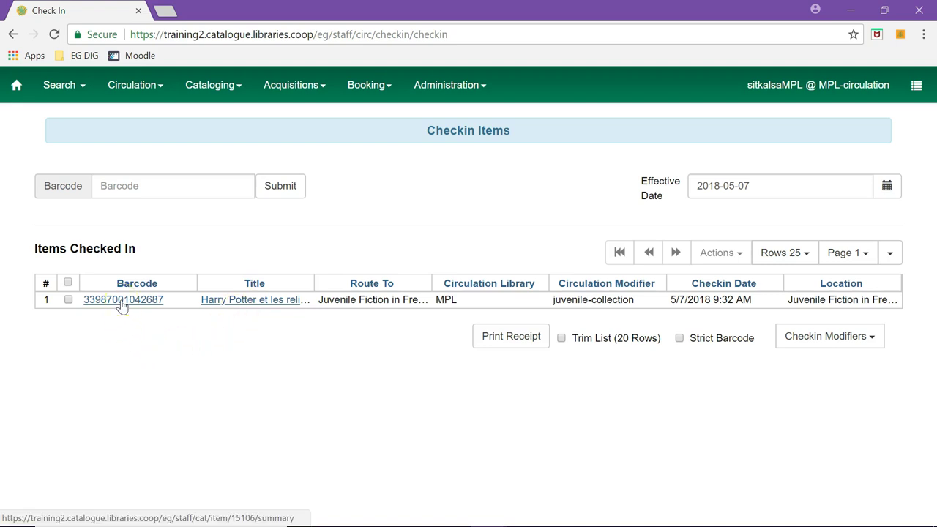
left_click(46, 463)
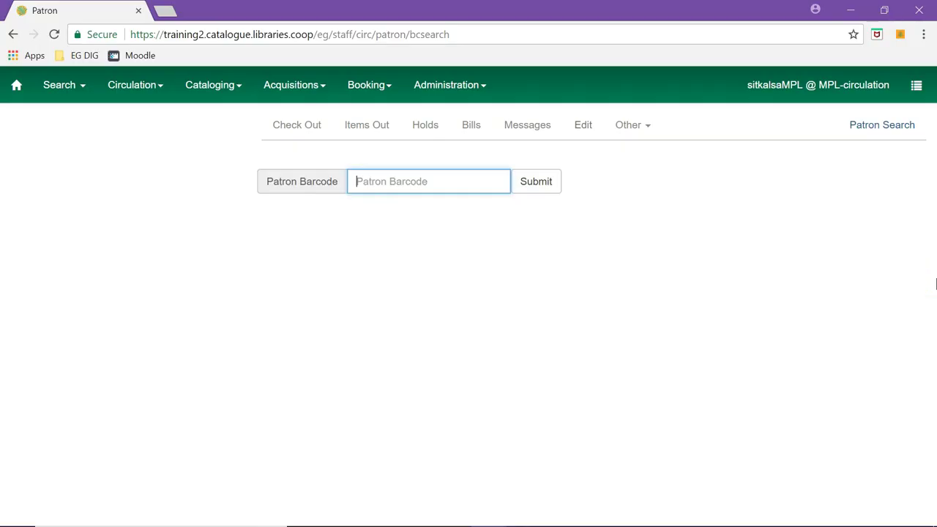
Look up two patrons in turn by their library card barcodes.
type("26524000100014")
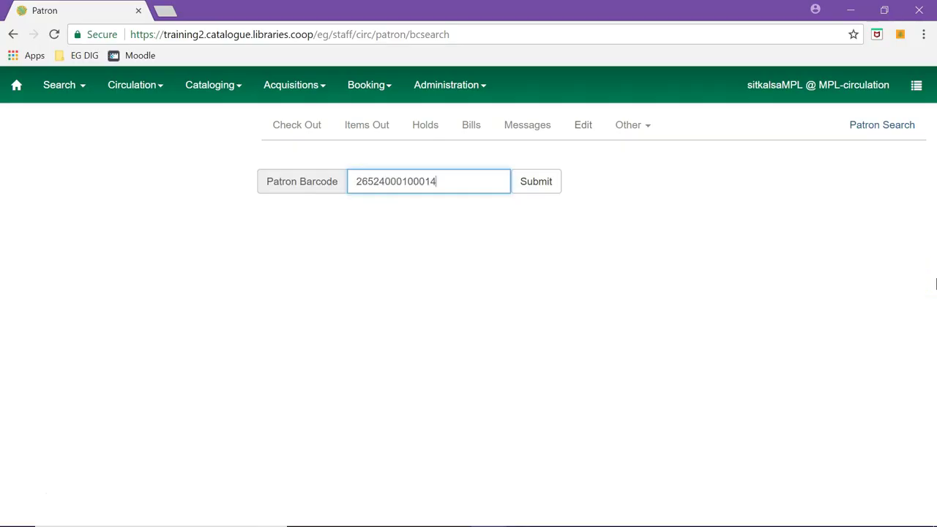
key("Return")
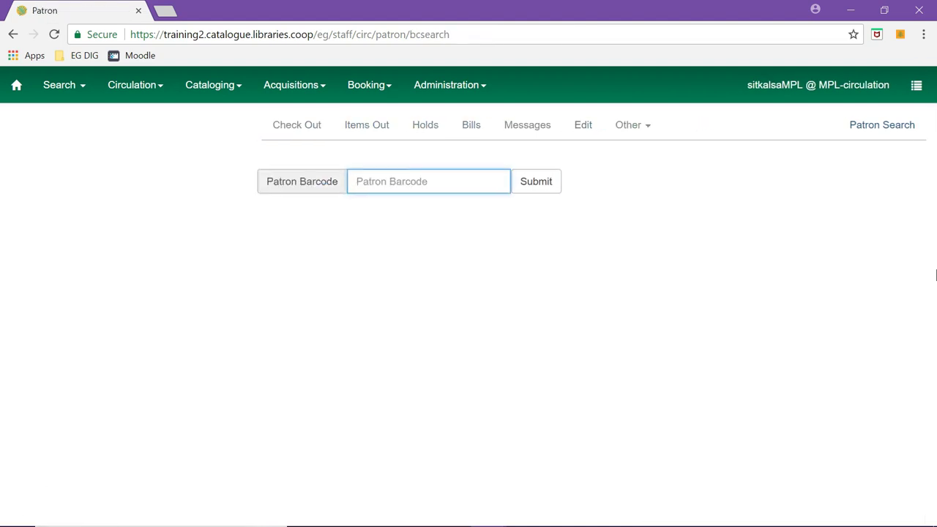
type("27524000100001")
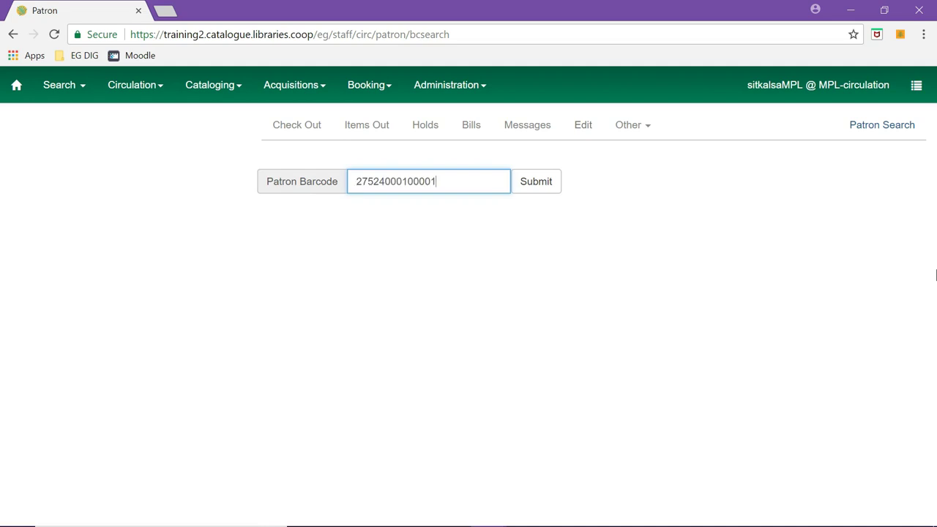
key("Return")
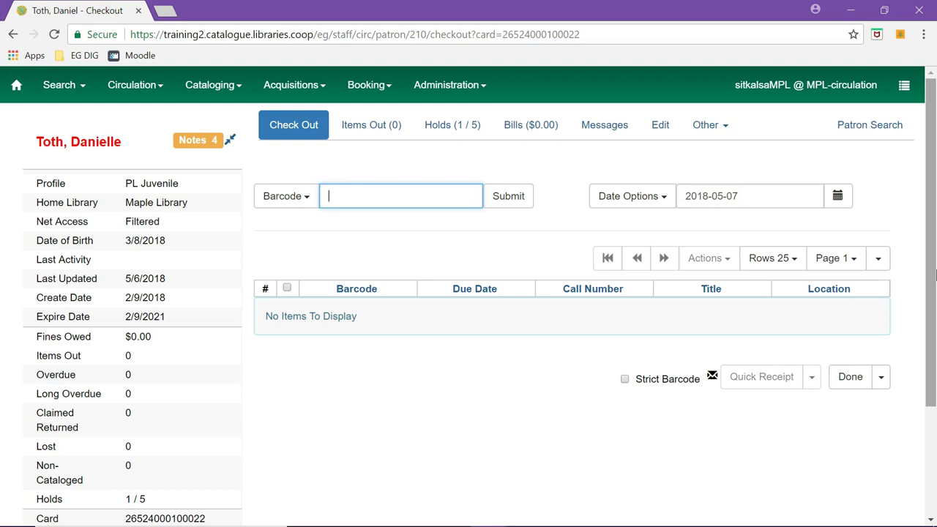
type("33987000251396")
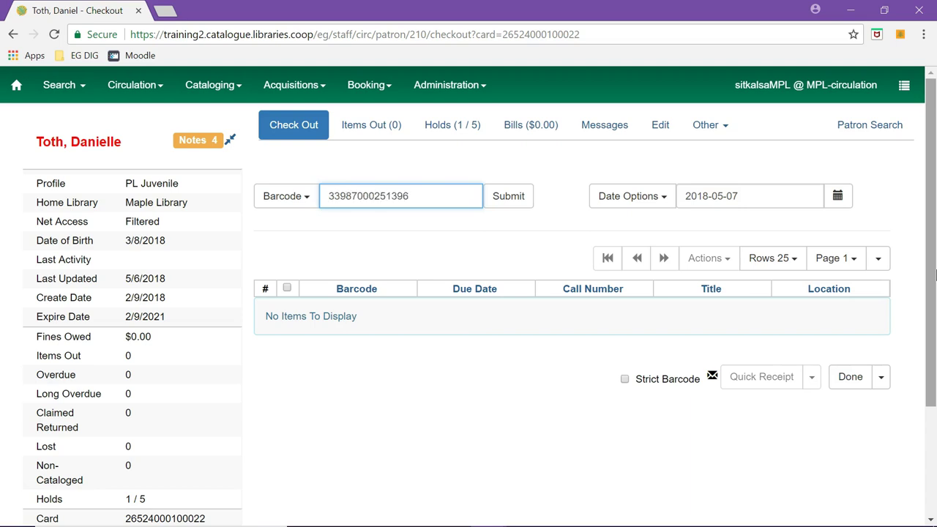
key("Return")
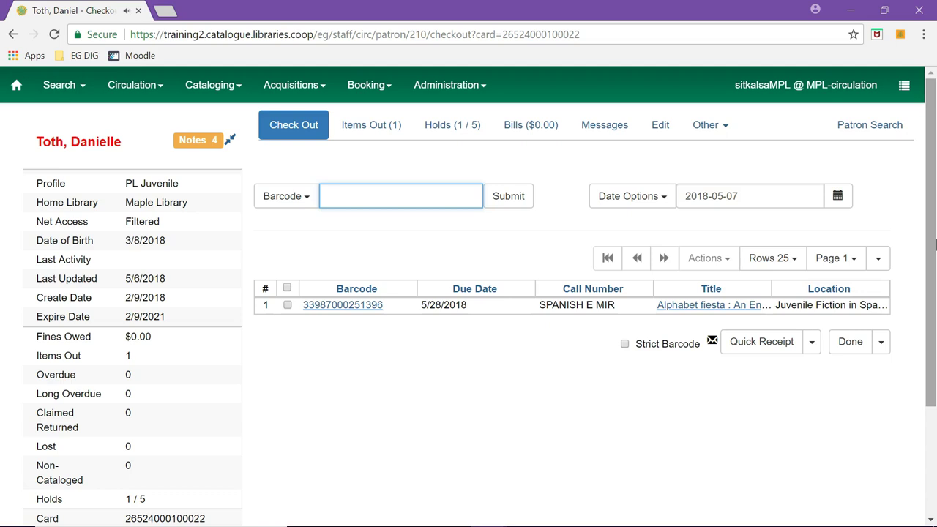
key("Tab")
key("Tab")
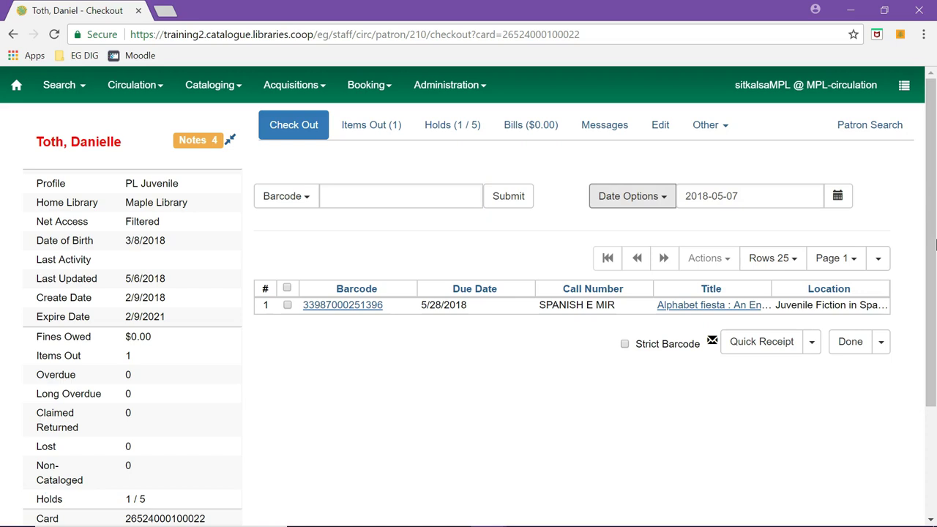
Set a specific due date of May 9, 2018, kept in use until logout.
left_click(663, 202)
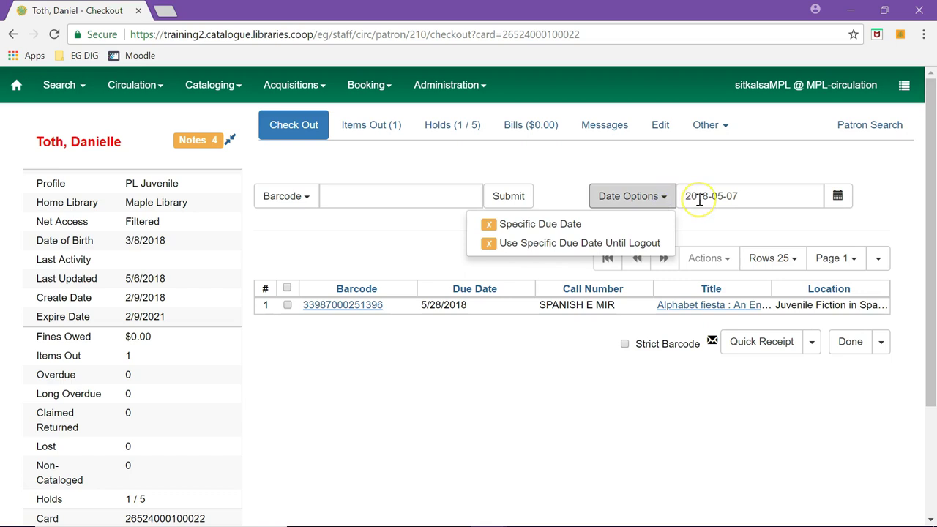
left_click(659, 225)
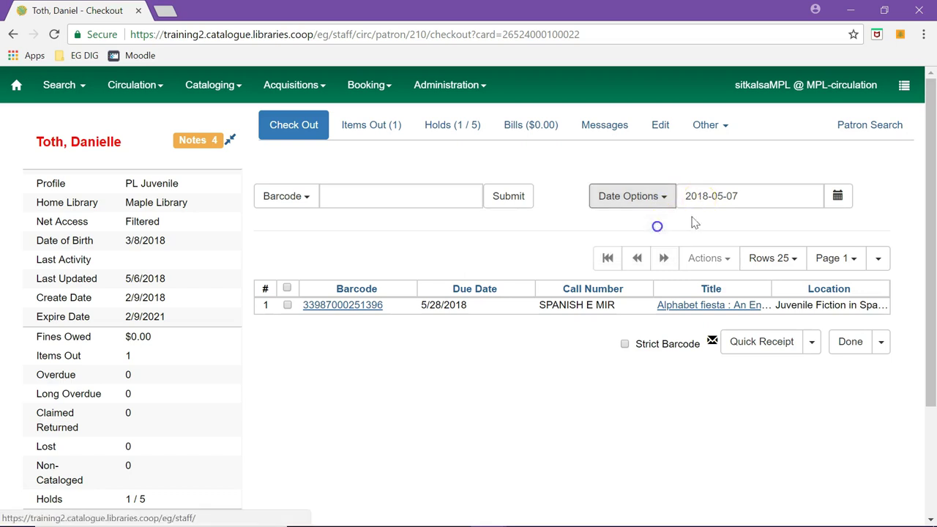
left_click(834, 202)
left_click(792, 284)
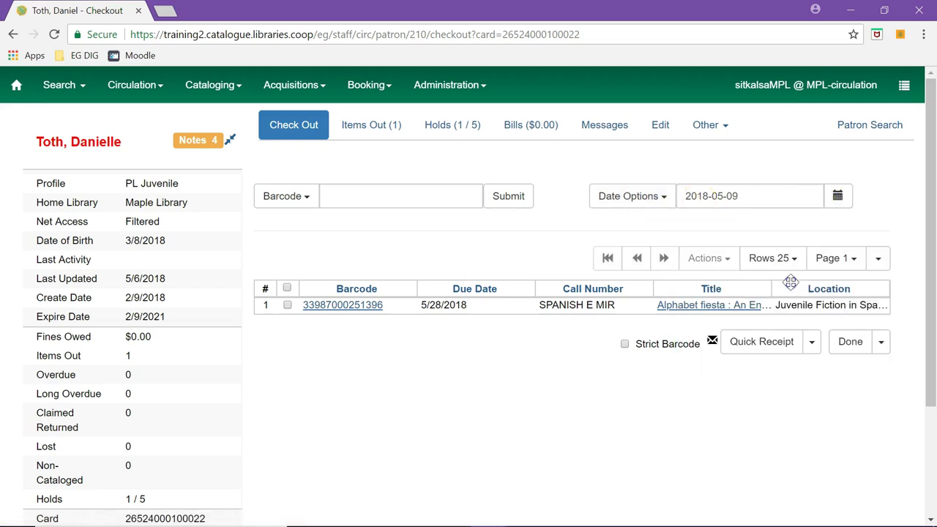
left_click(662, 203)
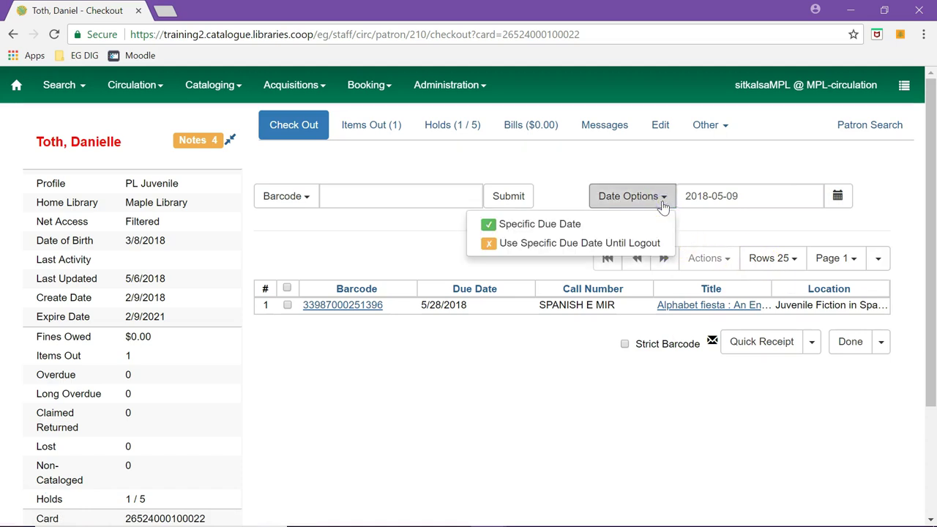
left_click(646, 240)
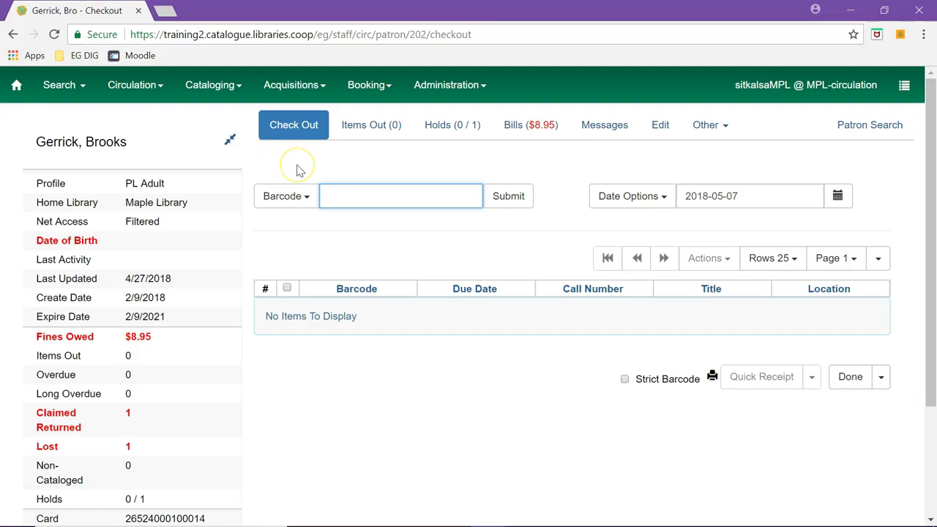
Review the patron's Items Out, including other/special circulations, then the regular checked-out list.
left_click(293, 126)
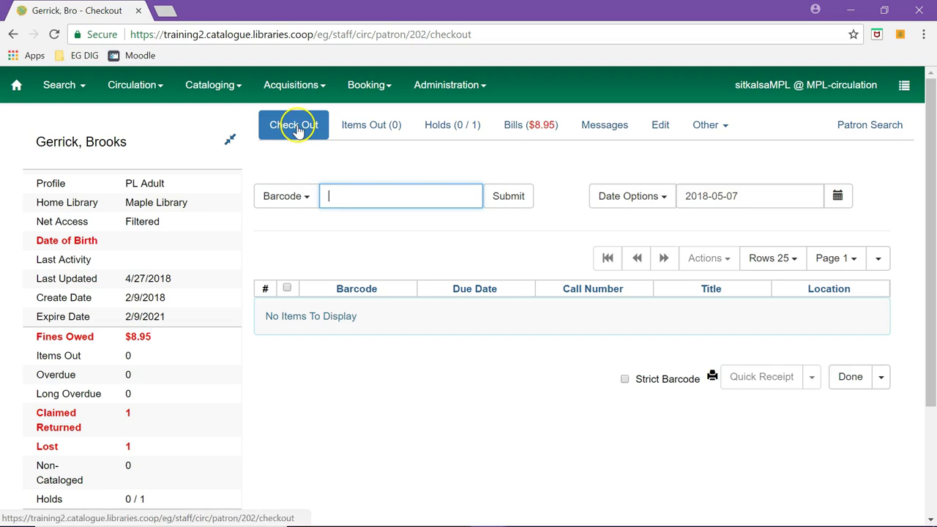
left_click(367, 128)
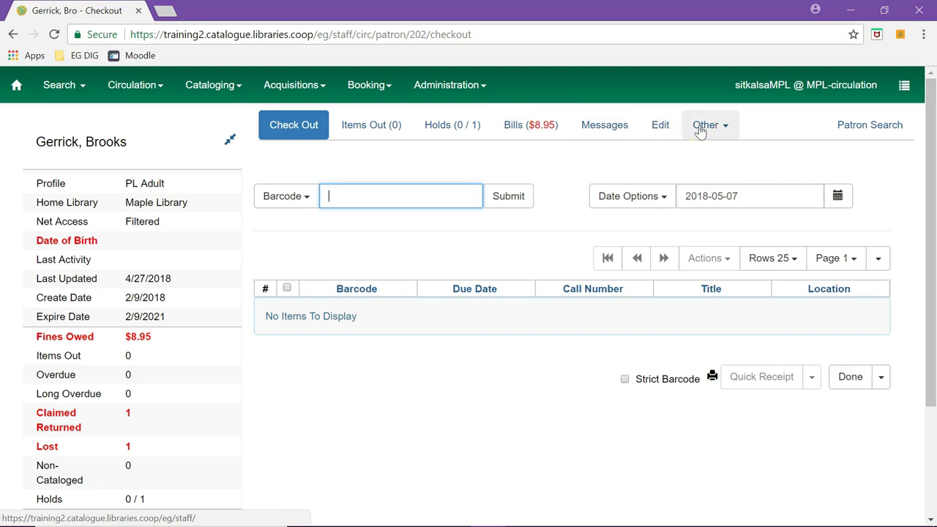
left_click(382, 130)
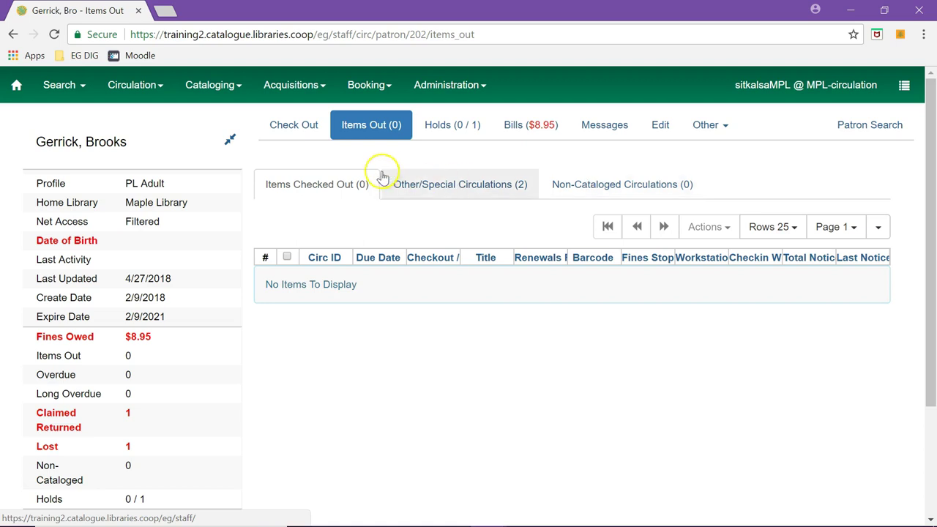
left_click(420, 189)
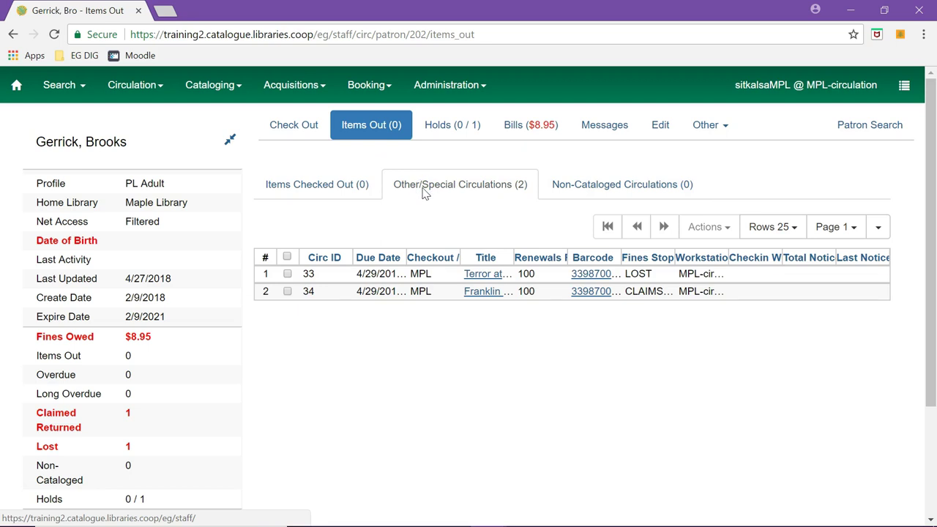
left_click(313, 194)
left_click(325, 345)
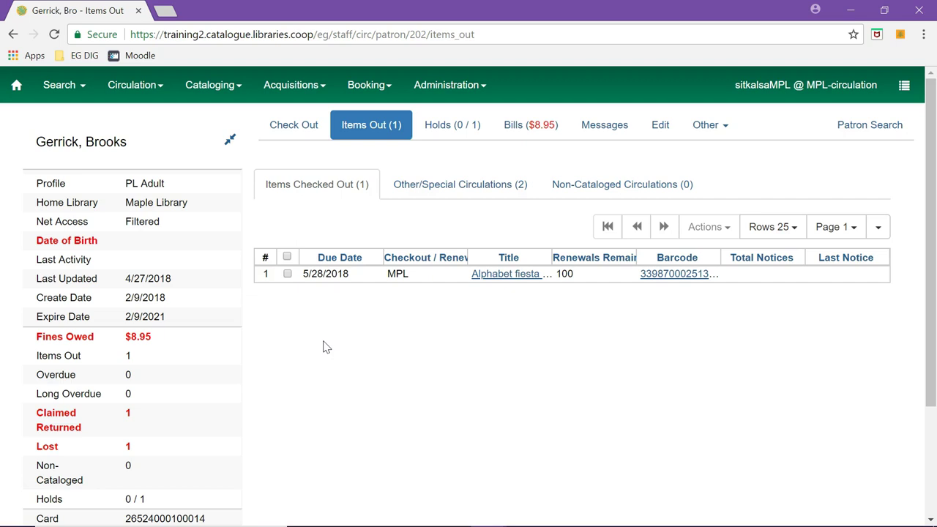
Select the Alphabet fiesta checkout, review its Actions options, and view the patron's Pigs hold.
left_click(287, 273)
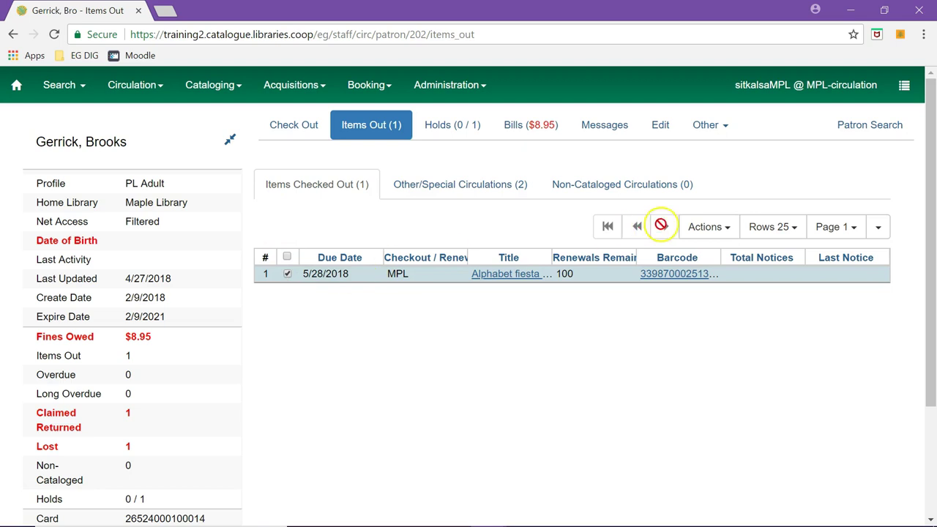
left_click(714, 231)
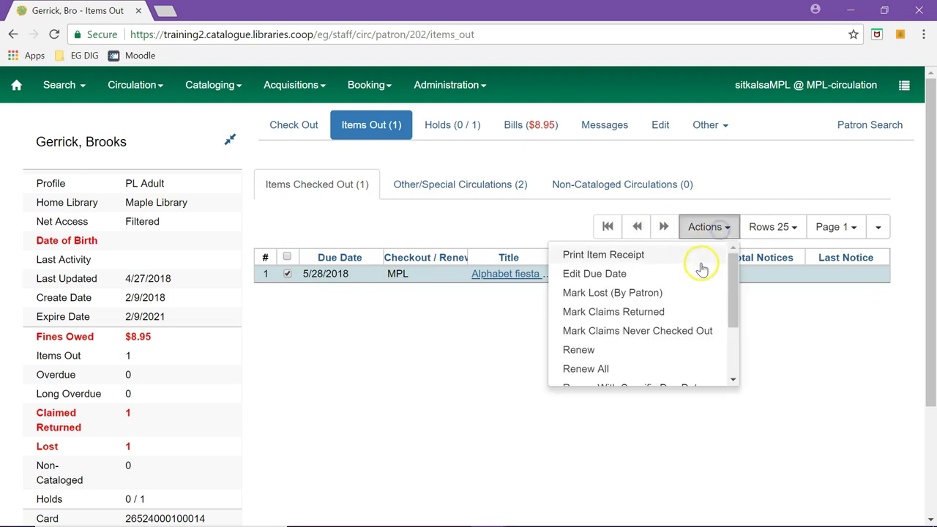
scroll(701, 269, "down", 3)
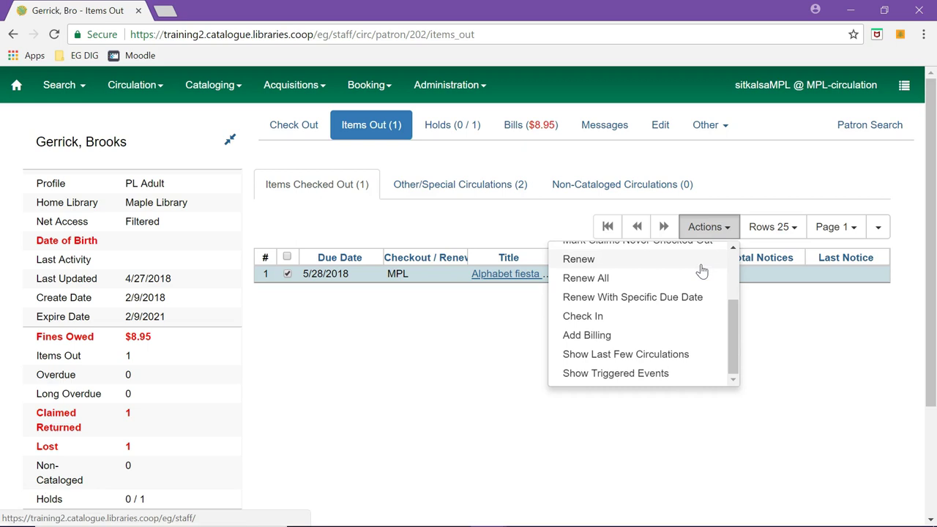
left_click(453, 124)
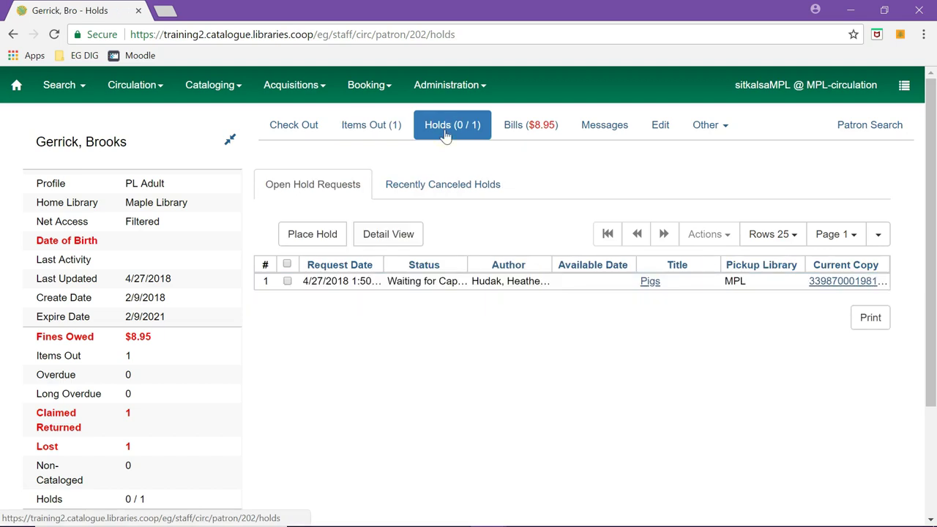
Check Recently Canceled Holds and Place Hold, then view the $8.95 Lost Materials bill.
left_click(433, 192)
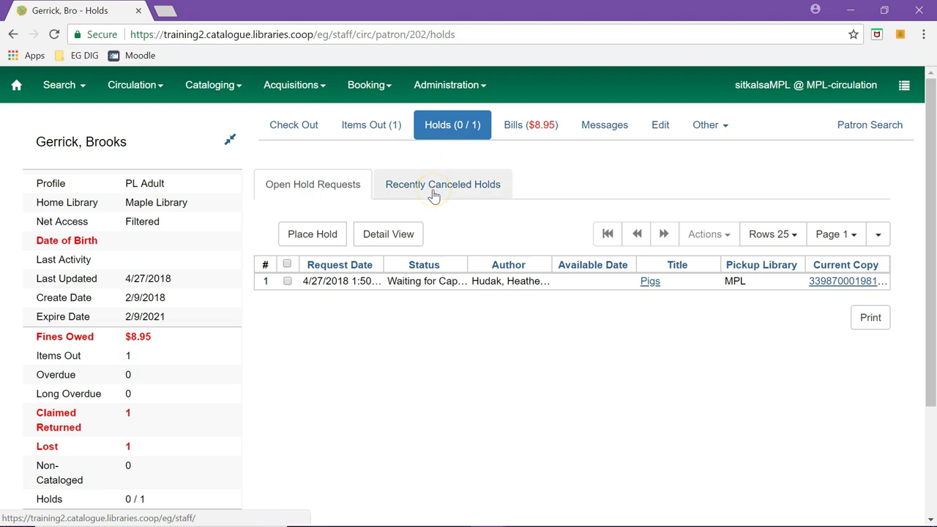
left_click(325, 236)
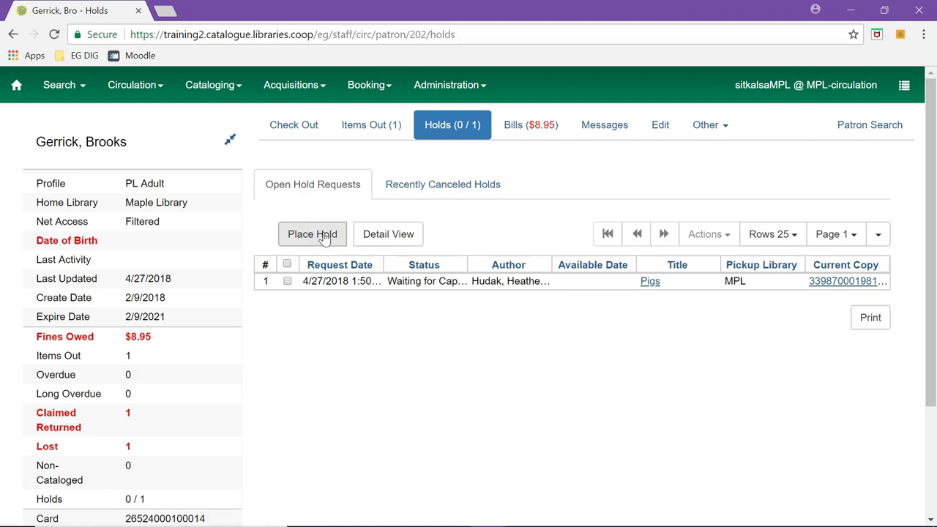
left_click(535, 130)
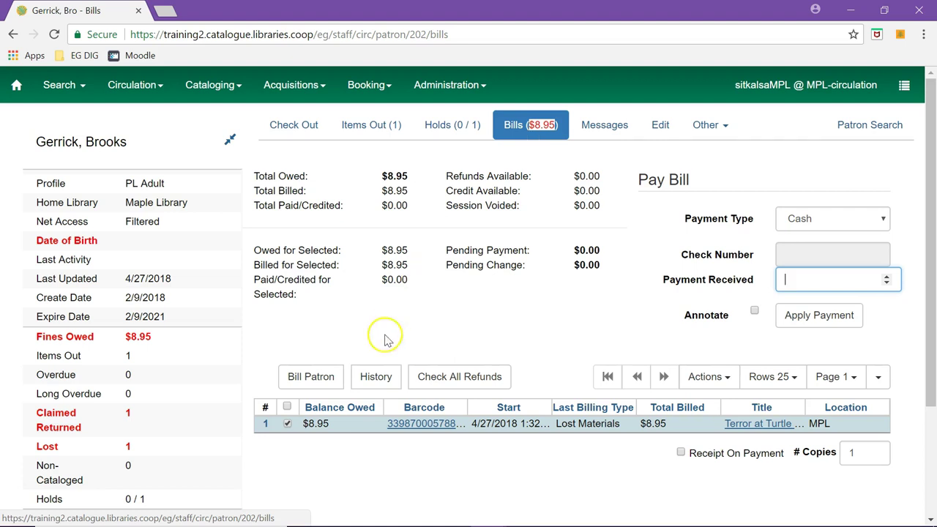
Point out the History and Bill Patron buttons, then open the patron record in Edit.
left_click(374, 381)
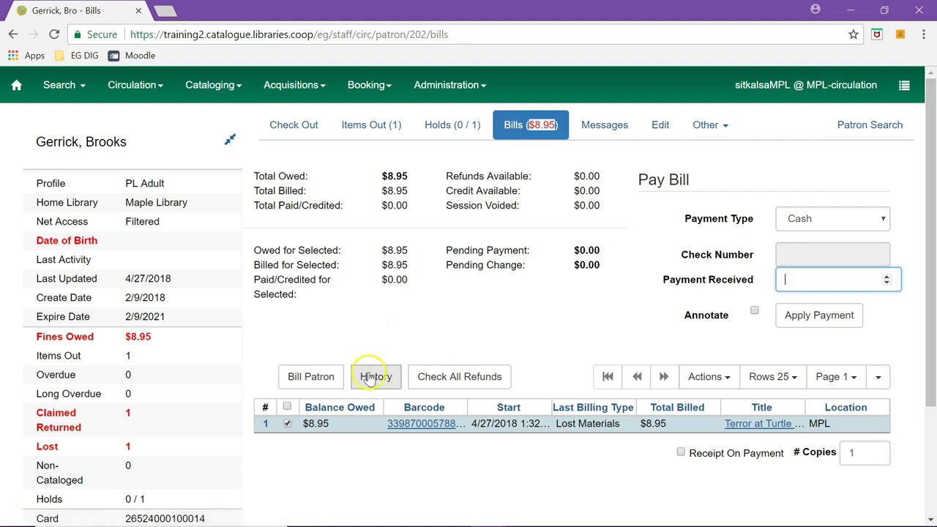
left_click(322, 377)
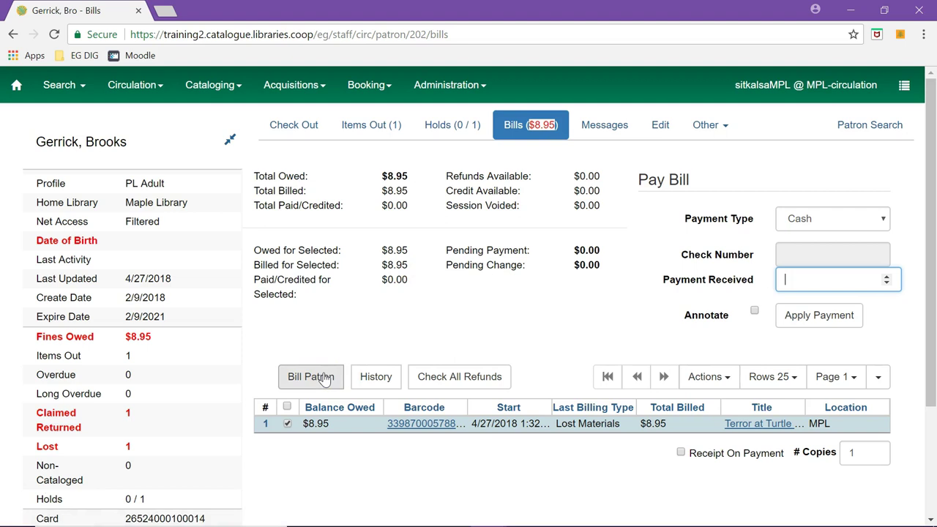
left_click(662, 130)
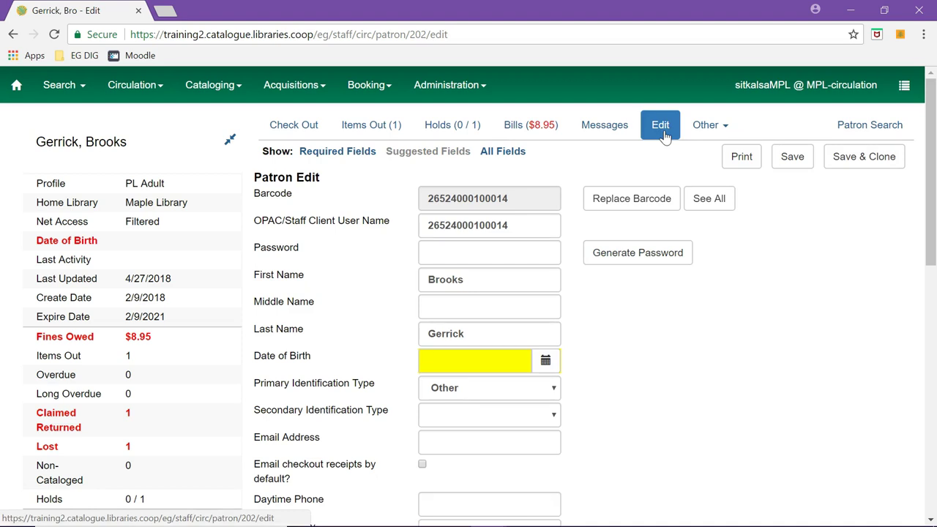
scroll(665, 249, "down", 5)
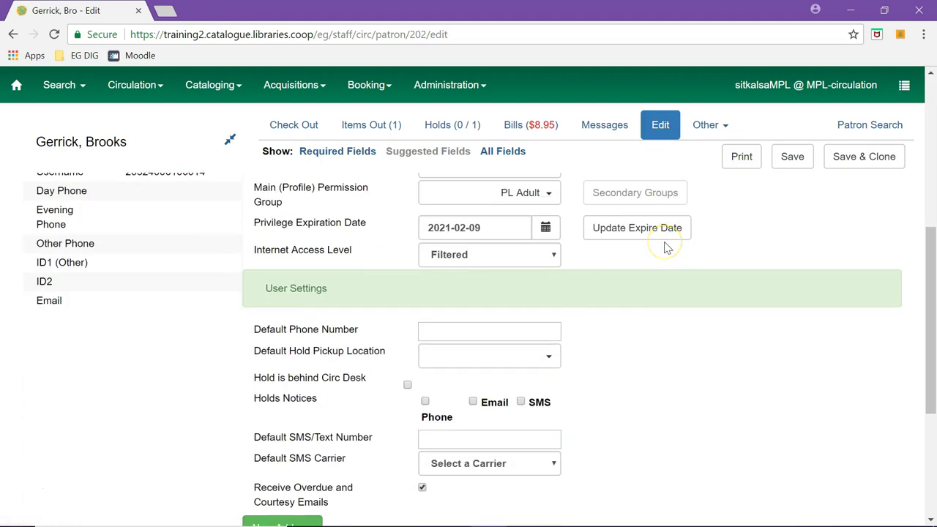
left_click(635, 237)
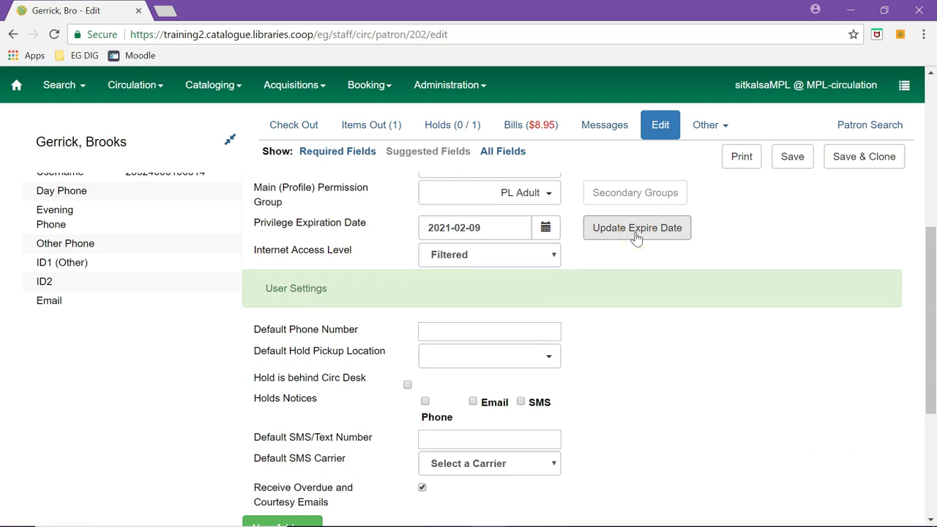
left_click(781, 161)
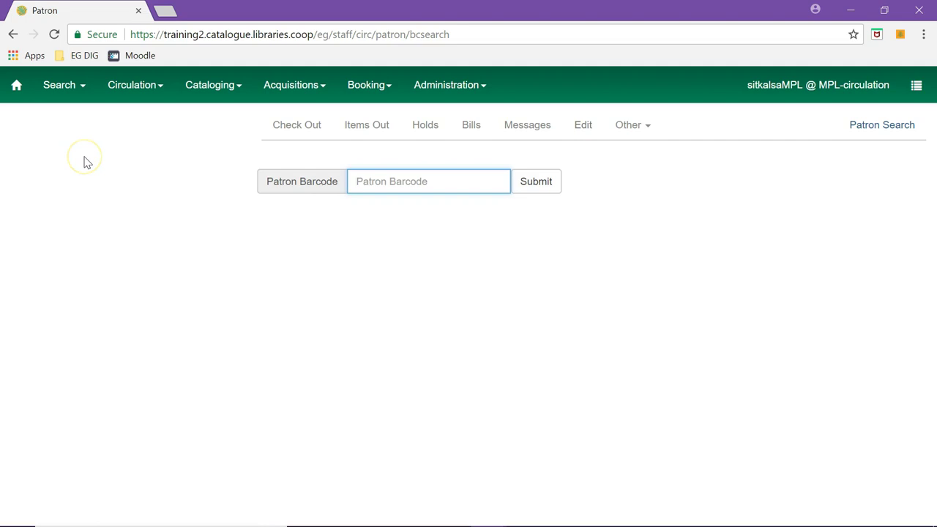
Go to the patron search form via Search > Search for Patrons and show more fields.
left_click(90, 93)
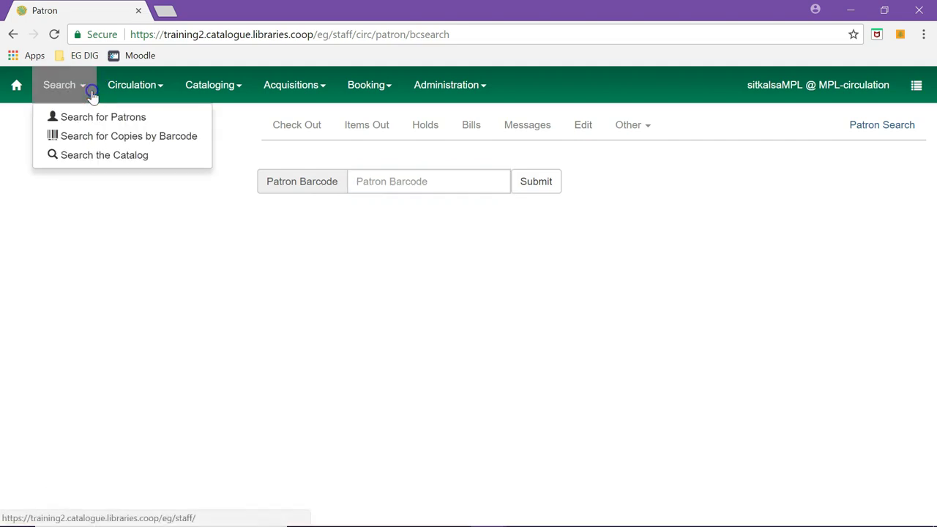
left_click(92, 119)
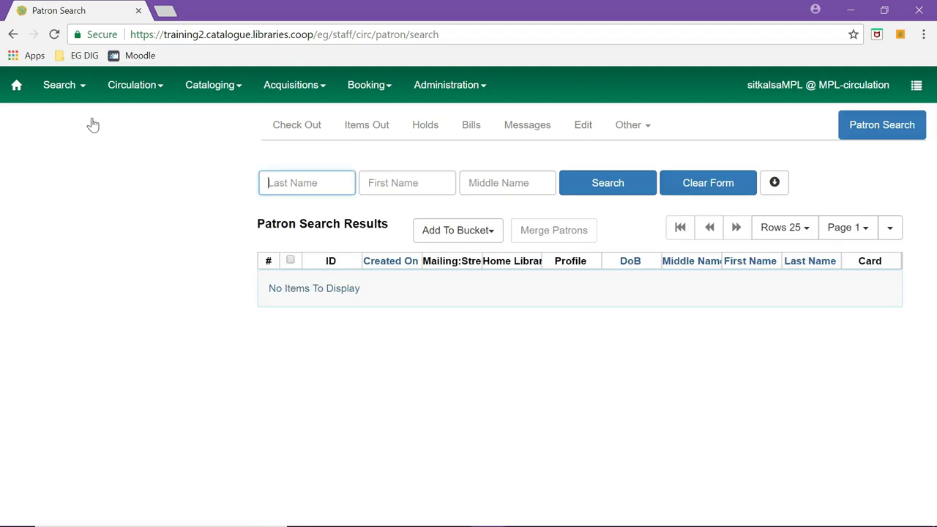
left_click(766, 190)
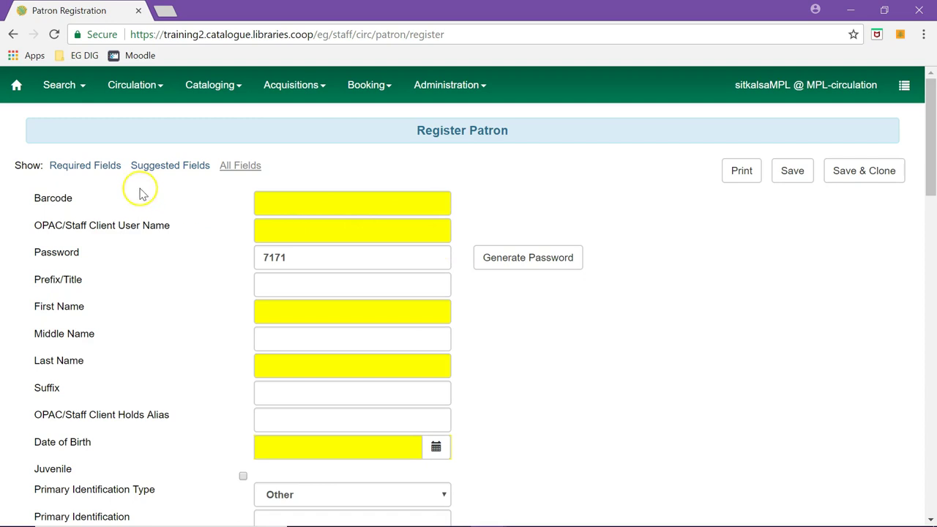
left_click(66, 167)
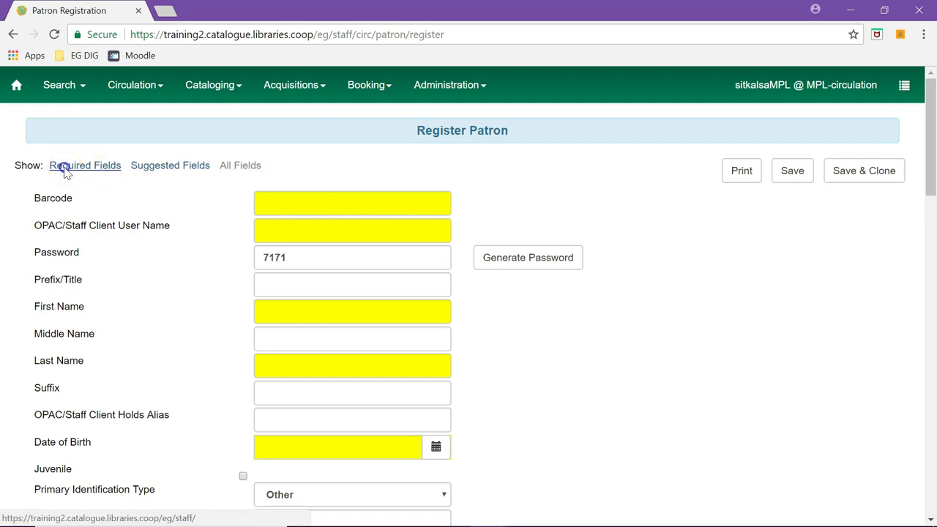
left_click(174, 167)
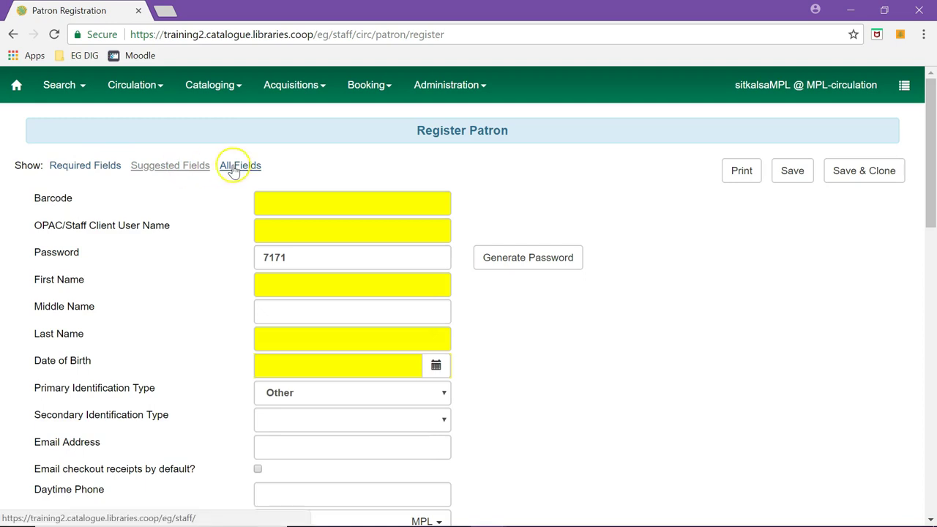
left_click(235, 169)
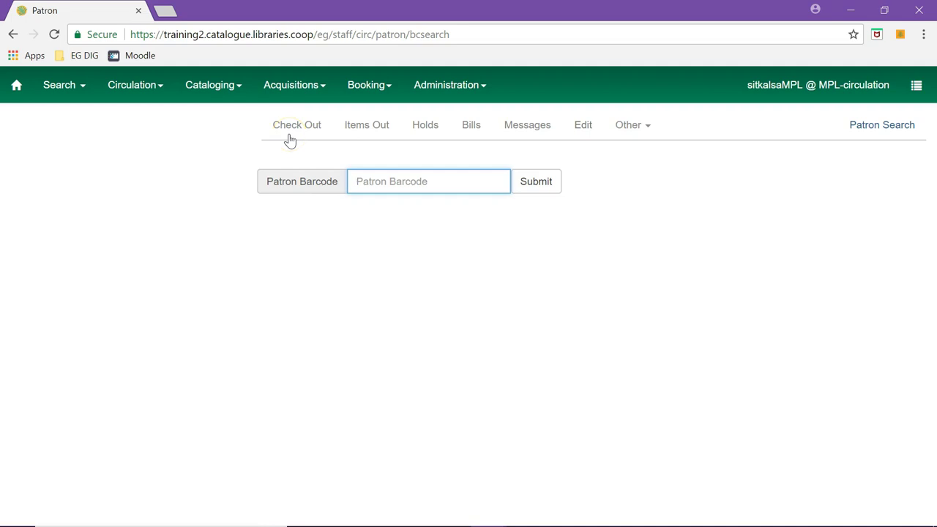
Open the catalog search page from the Cataloging menu.
left_click(231, 88)
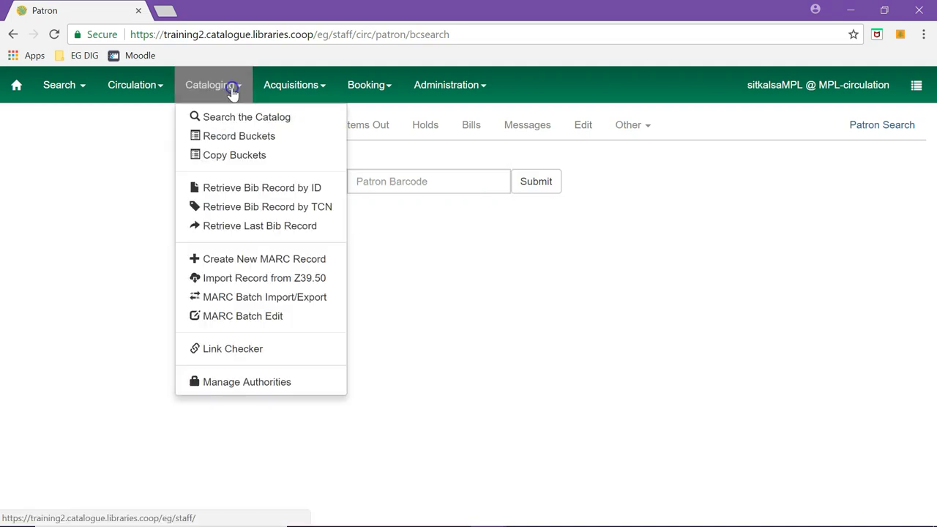
left_click(233, 120)
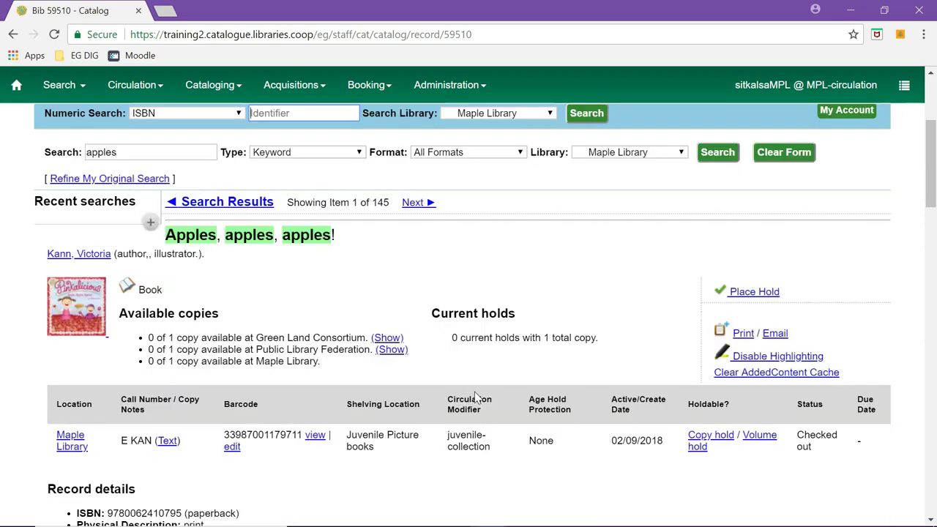
left_click(800, 359)
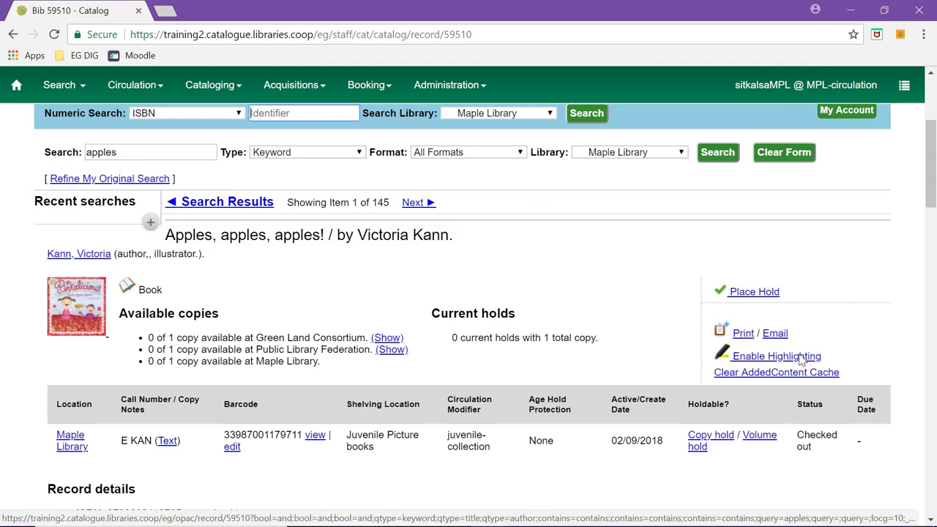
left_click(800, 358)
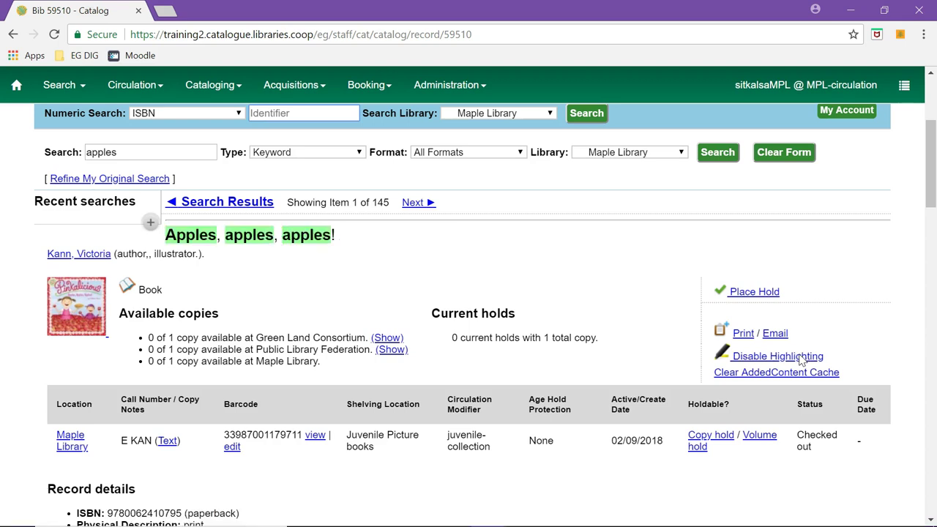
scroll(800, 359, "down", 5)
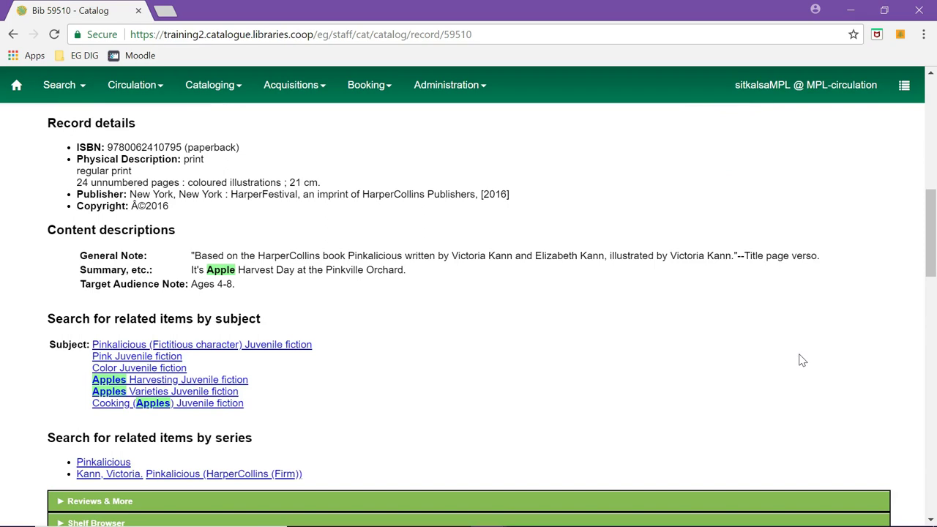